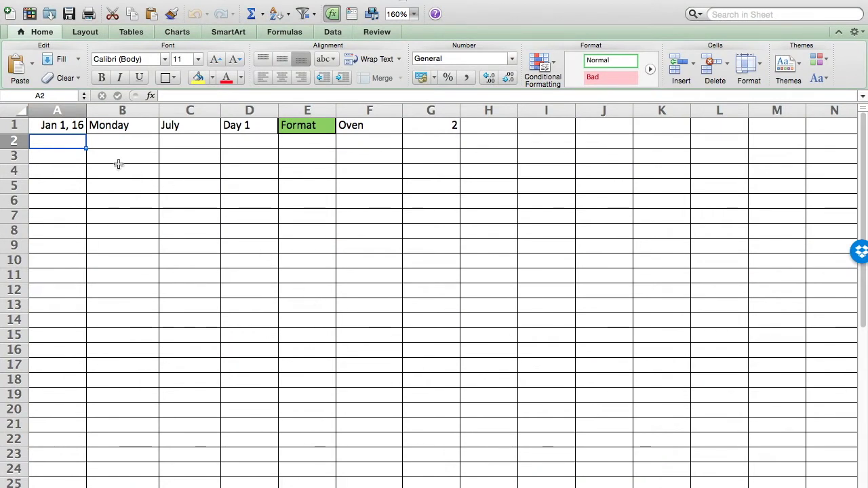
# Select the Jan 1, 16 date cell and a few empty cells below it.
pyautogui.click(65, 126)
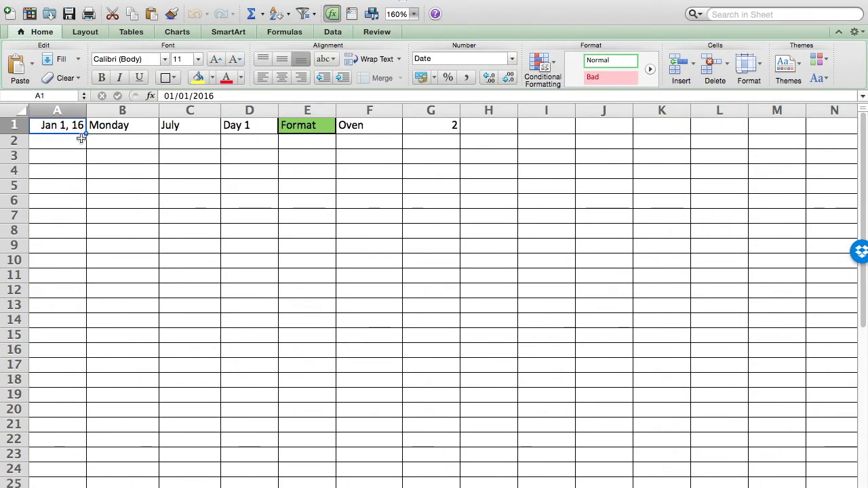
pyautogui.click(70, 139)
pyautogui.click(114, 142)
pyautogui.click(77, 141)
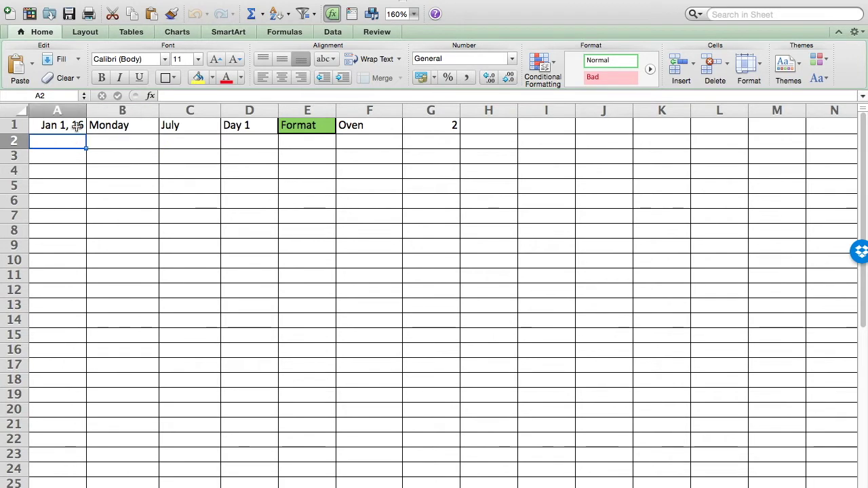
pyautogui.click(79, 125)
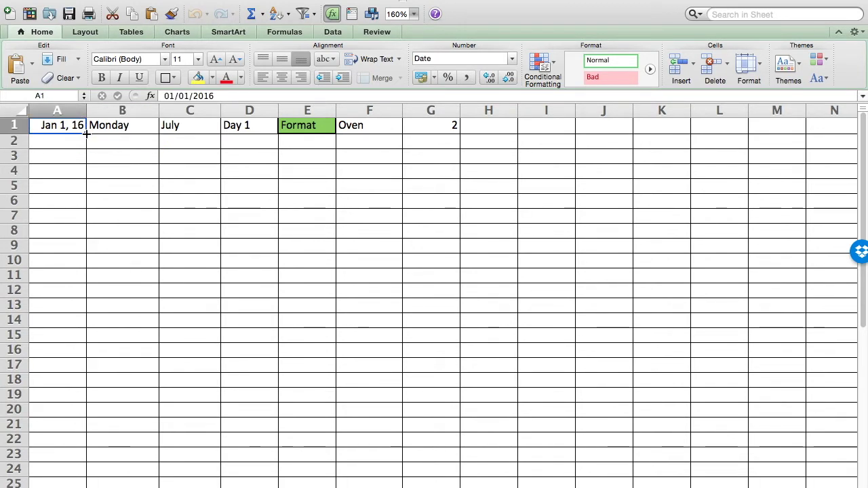
# Select the empty block B5:C10, then move the date to E9 and undo it.
pyautogui.click(53, 141)
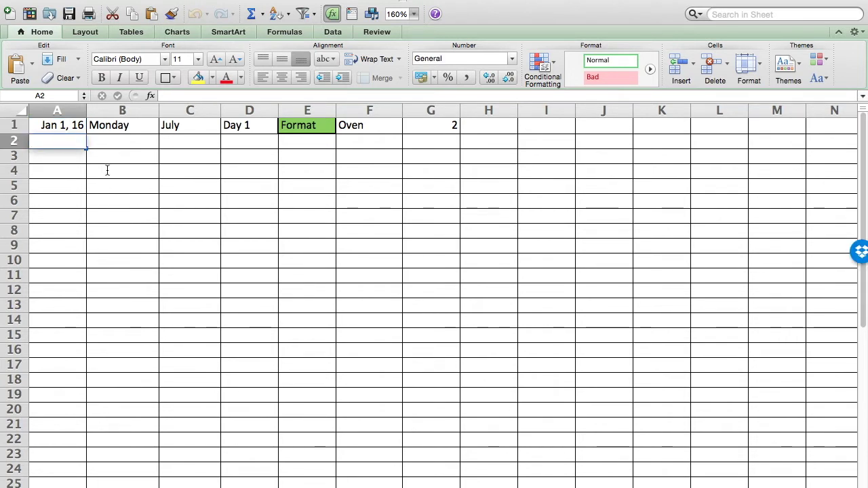
pyautogui.click(129, 184)
pyautogui.moveTo(129, 184); pyautogui.dragTo(198, 252)
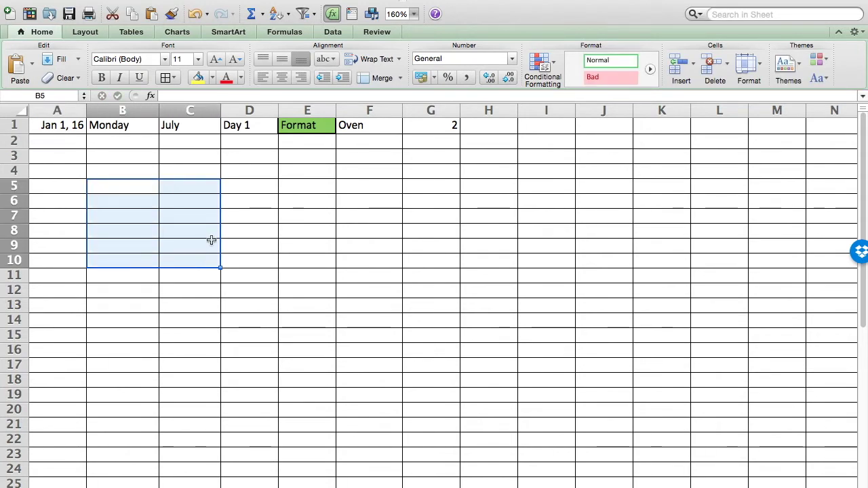
pyautogui.click(54, 126)
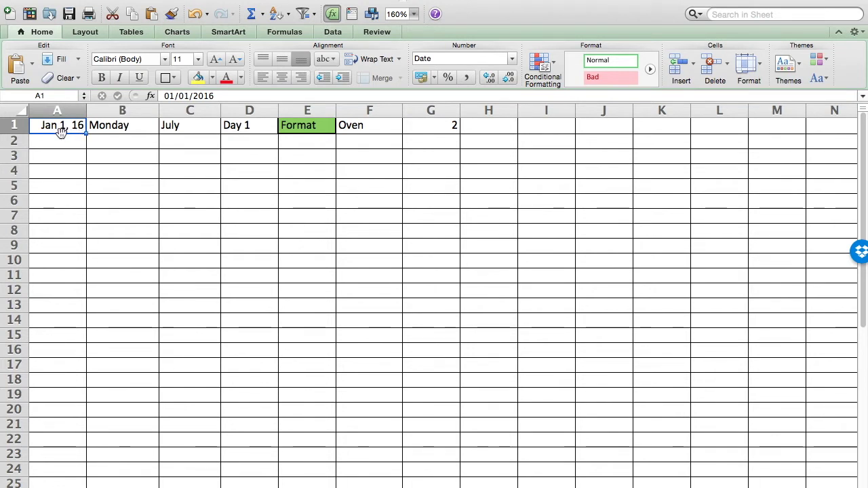
pyautogui.moveTo(60, 131); pyautogui.dragTo(292, 244)
pyautogui.press('super+z')
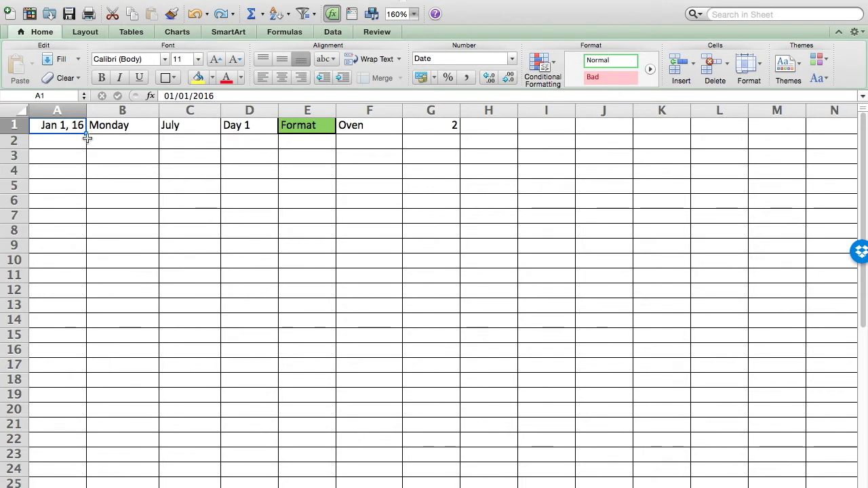
# Fill column A to row 12 with weekday-only dates starting from Jan 1, 16.
pyautogui.moveTo(86, 133); pyautogui.dragTo(85, 290)
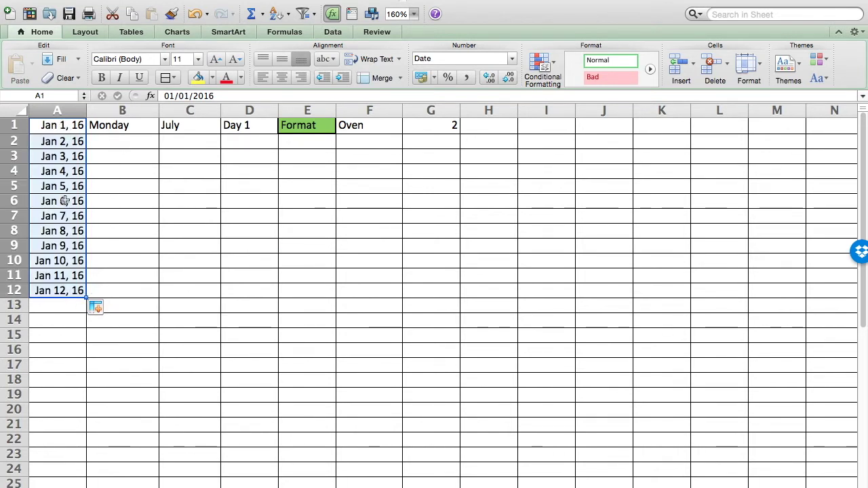
pyautogui.click(95, 307)
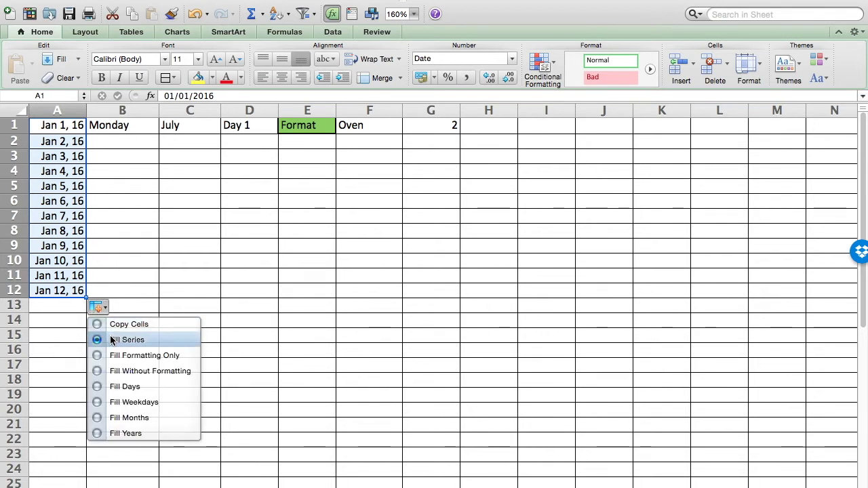
pyautogui.click(127, 402)
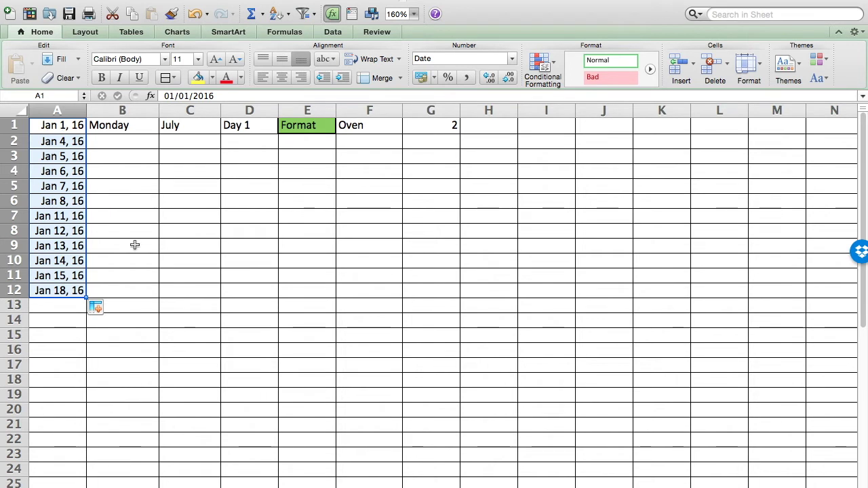
pyautogui.click(126, 126)
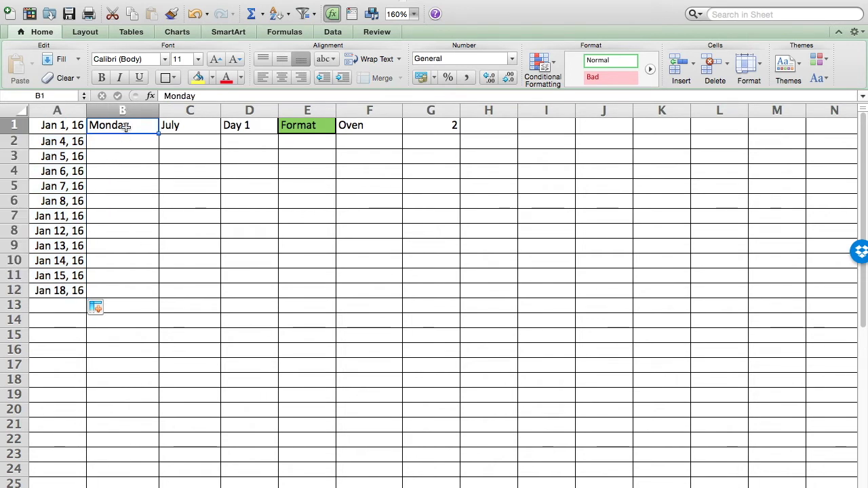
# Fill the Italian weekday names down column B to row 11 as weekdays only.
pyautogui.moveTo(157, 133); pyautogui.dragTo(117, 381)
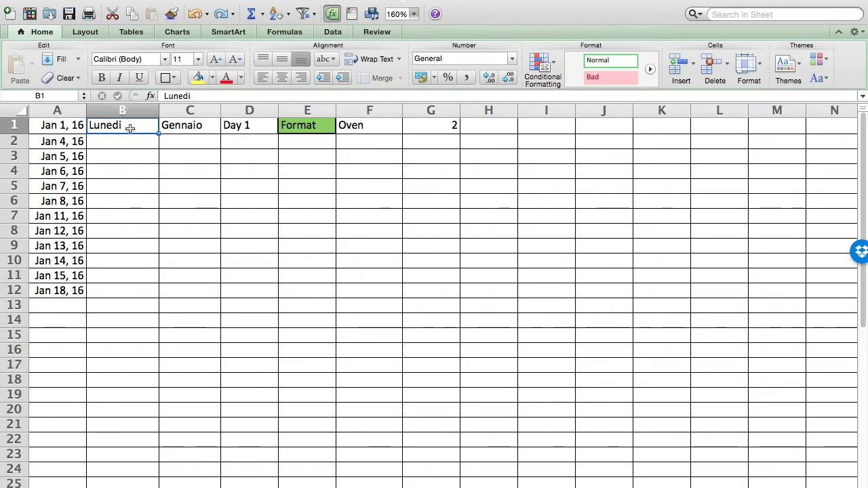
pyautogui.click(131, 186)
pyautogui.click(138, 124)
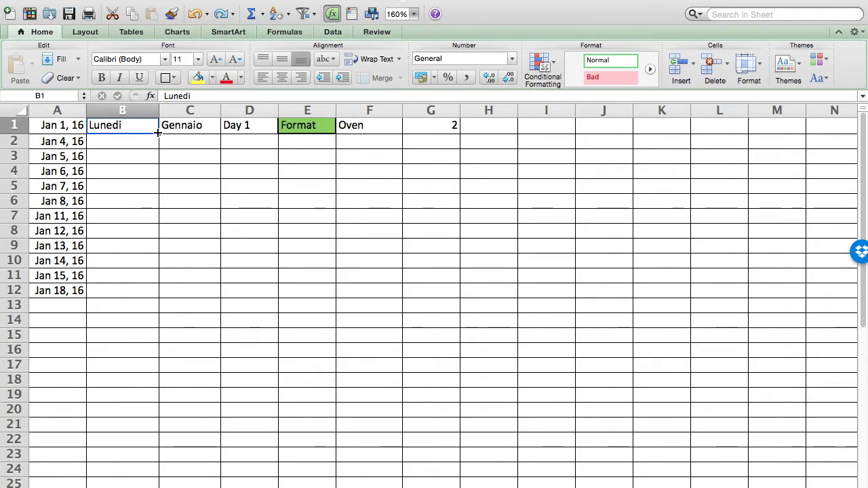
pyautogui.moveTo(157, 134); pyautogui.dragTo(135, 279)
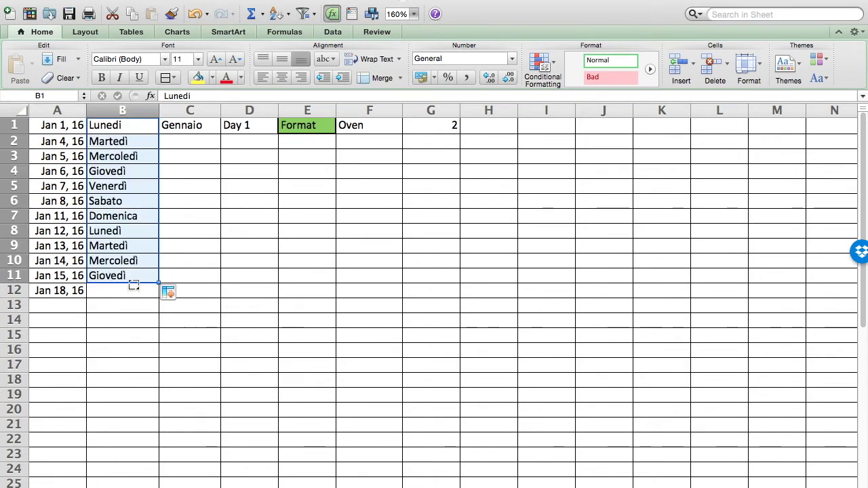
pyautogui.click(171, 296)
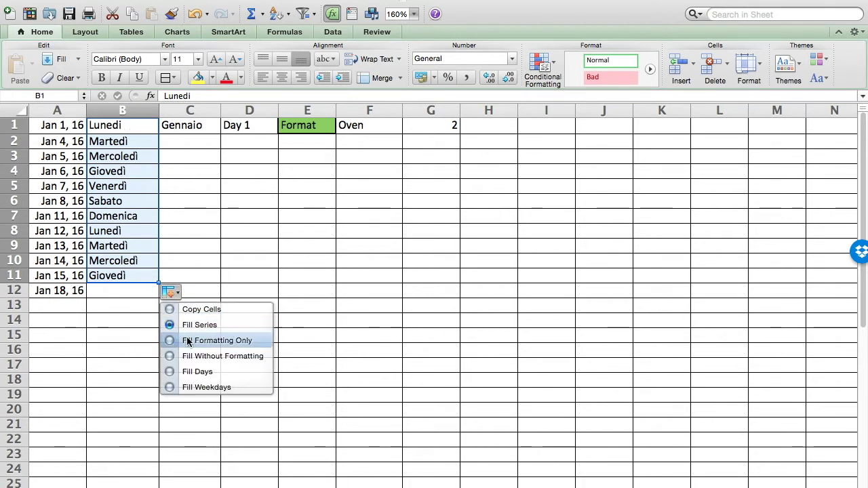
pyautogui.click(193, 386)
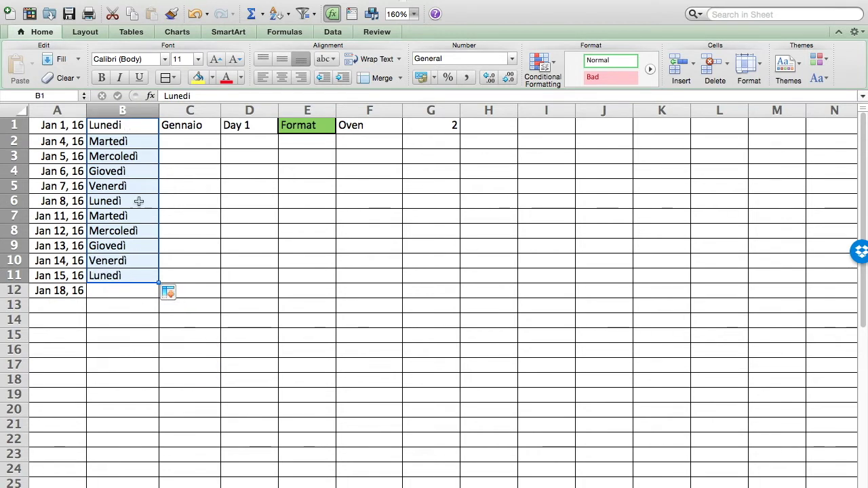
# Retype B1 as the abbreviated day name Lun.
pyautogui.click(123, 124)
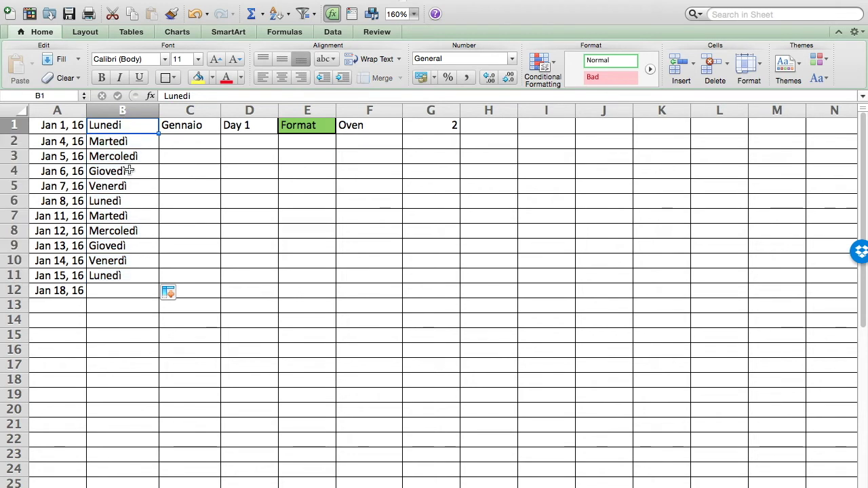
pyautogui.write('Lun')
pyautogui.press('Return')
pyautogui.press('Up')
# Fill abbreviated weekdays down column B and Italian months down column C to row 11.
pyautogui.moveTo(160, 135); pyautogui.dragTo(152, 281)
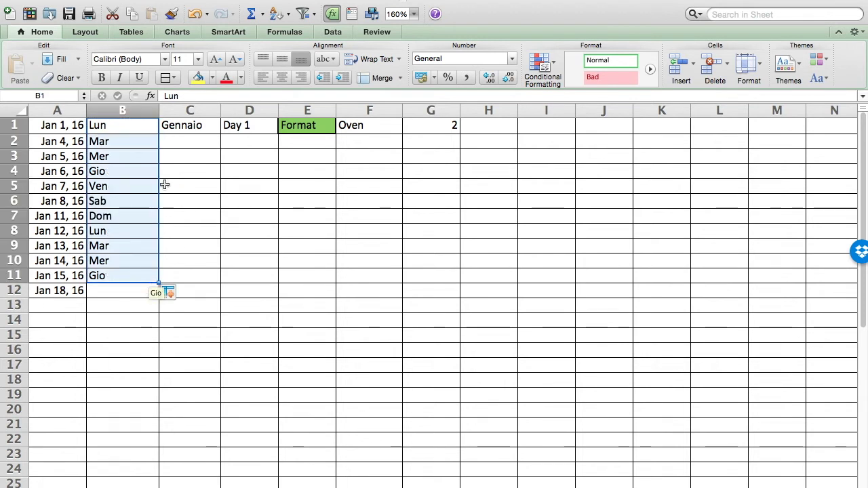
pyautogui.click(198, 125)
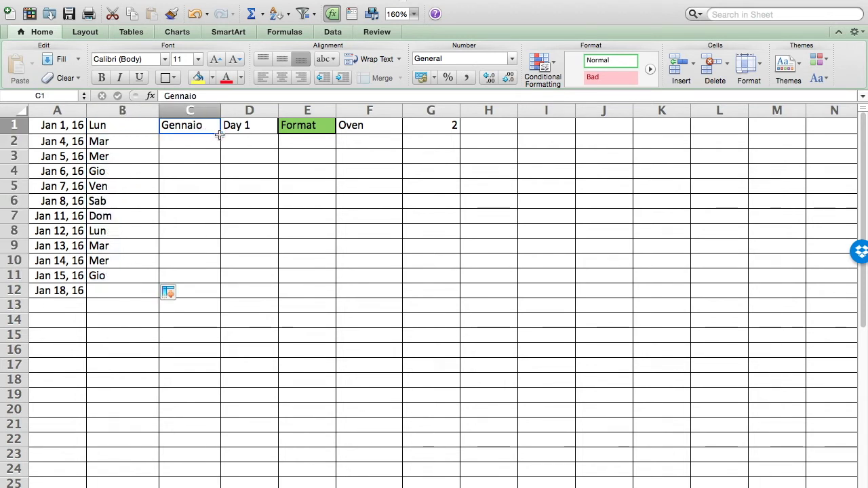
pyautogui.moveTo(219, 133); pyautogui.dragTo(223, 282)
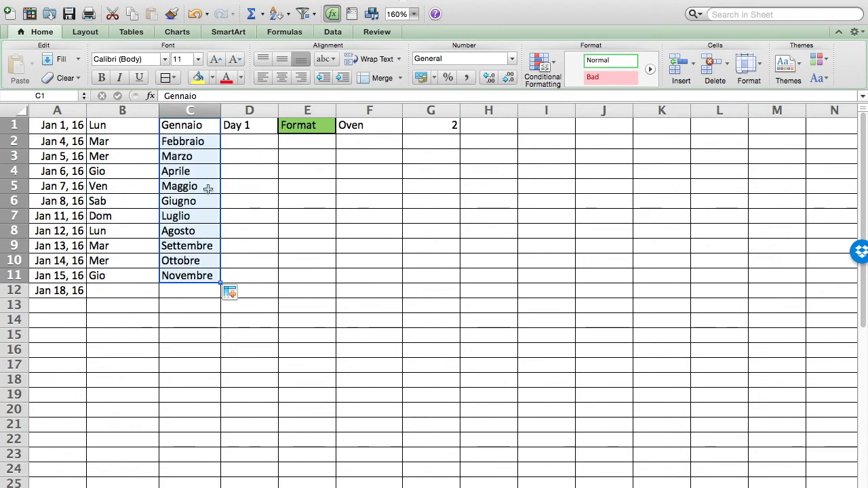
# Retype C1 as Gen and fill abbreviated months Gen through Dic to row 12.
pyautogui.click(196, 129)
pyautogui.write('Gen')
pyautogui.press('Return')
pyautogui.click(196, 129)
pyautogui.moveTo(218, 132); pyautogui.dragTo(219, 292)
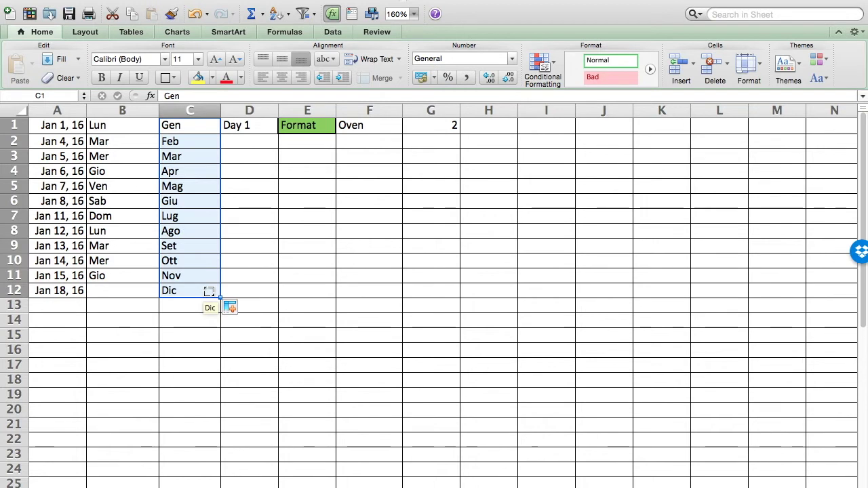
pyautogui.click(104, 128)
pyautogui.click(250, 129)
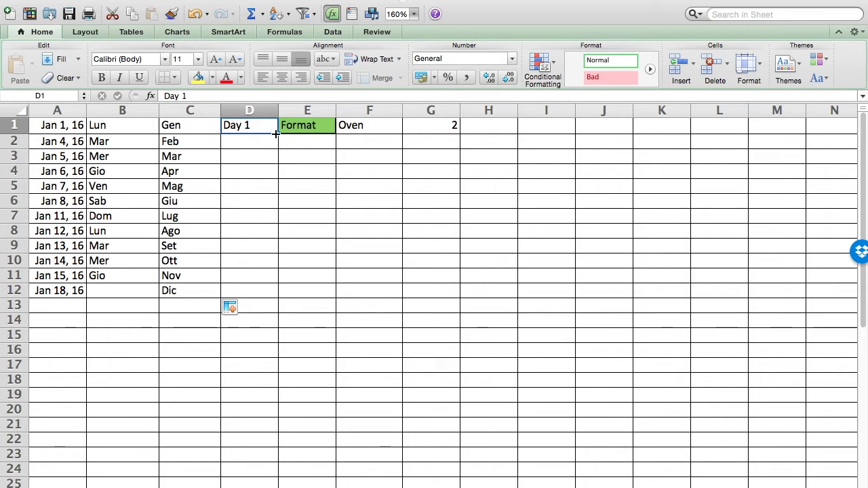
# Continue Day 1 in column D down to Day 19 in row 19.
pyautogui.moveTo(277, 133); pyautogui.dragTo(266, 404)
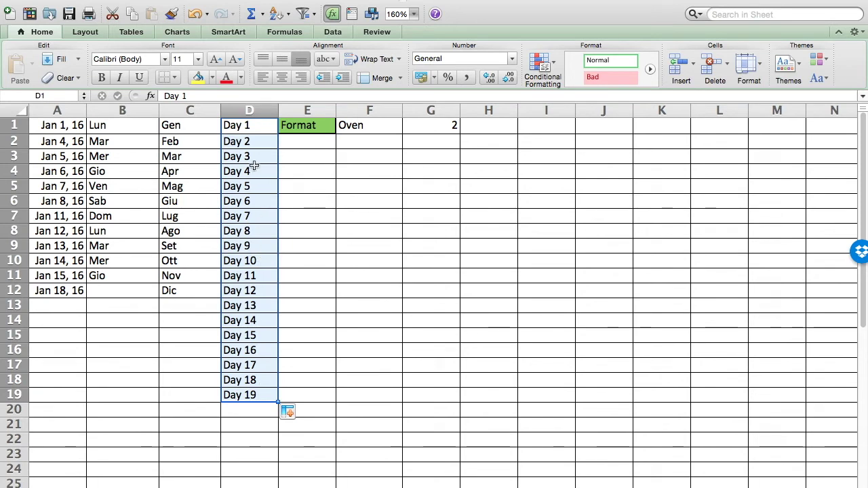
pyautogui.click(250, 128)
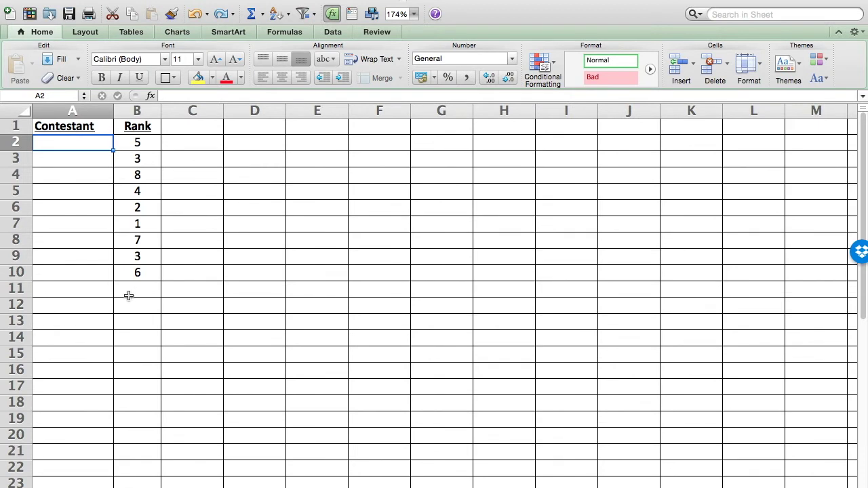
# Enter Dog 1 in A2 and fill Dog 2 through Dog 9 down to row 10.
pyautogui.write('Dog 1')
pyautogui.press('Return')
pyautogui.press('Up')
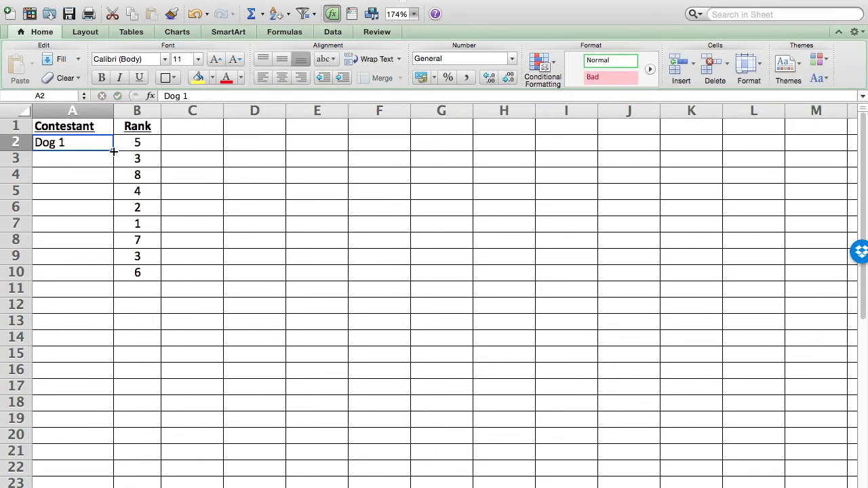
pyautogui.moveTo(112, 151); pyautogui.dragTo(106, 274)
pyautogui.click(89, 305)
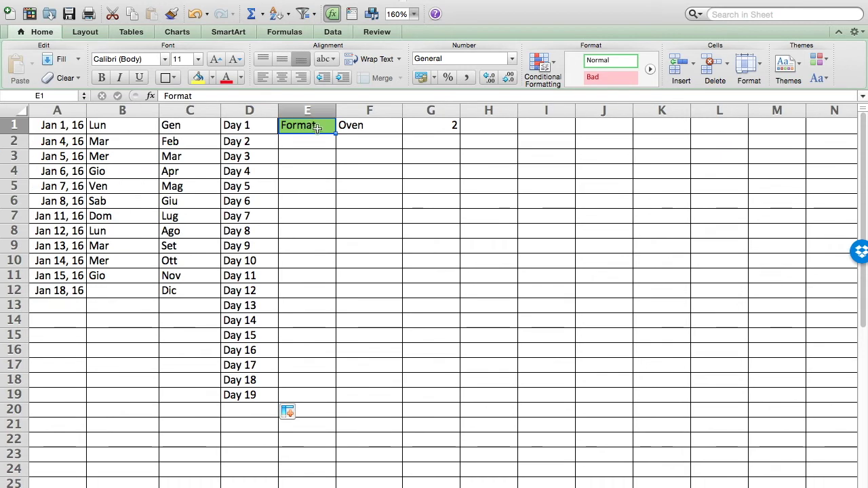
pyautogui.click(316, 145)
pyautogui.click(317, 126)
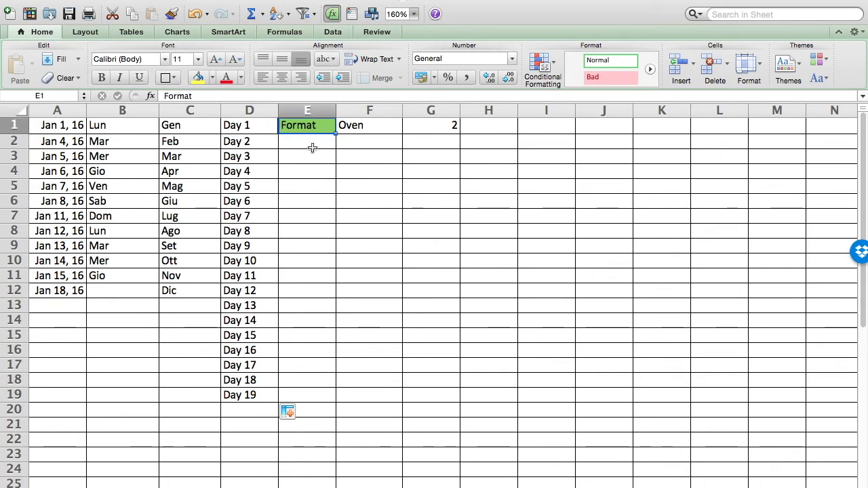
# Copy the green Format cell from E1 down to E21.
pyautogui.moveTo(336, 134); pyautogui.dragTo(336, 426)
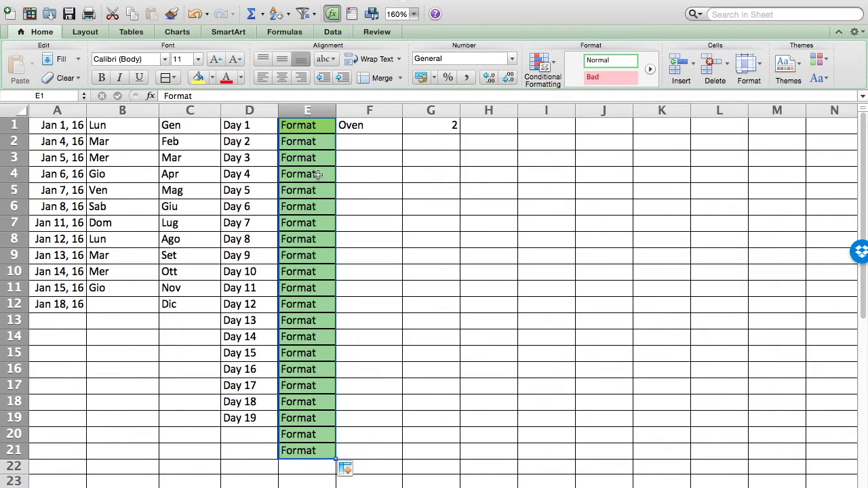
pyautogui.click(304, 205)
pyautogui.click(302, 158)
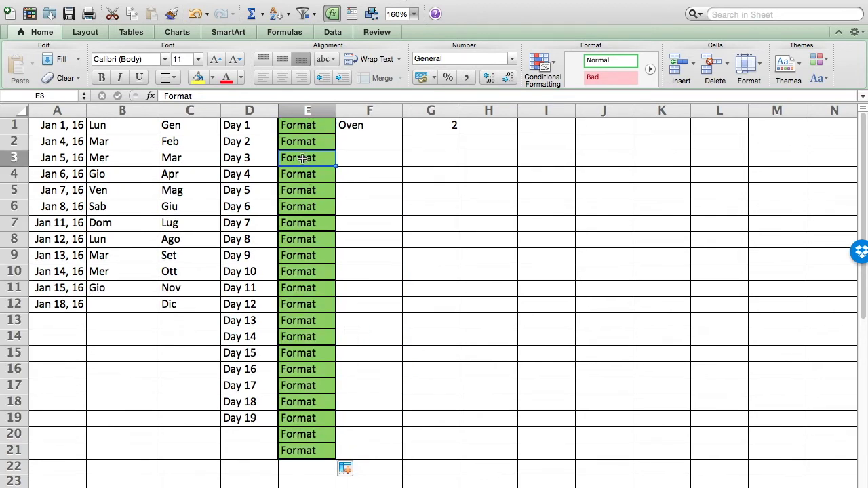
pyautogui.click(368, 147)
# Copy Oven down column F to row 7, then undo that fill.
pyautogui.click(362, 128)
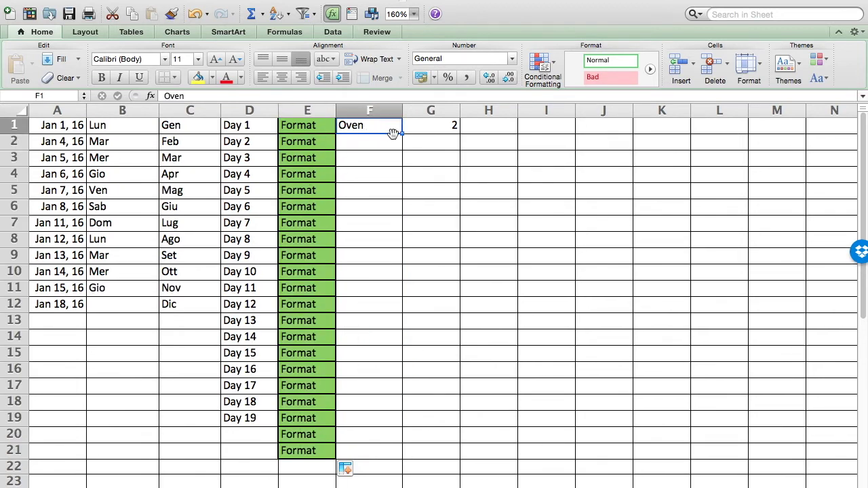
pyautogui.moveTo(401, 134); pyautogui.dragTo(379, 238)
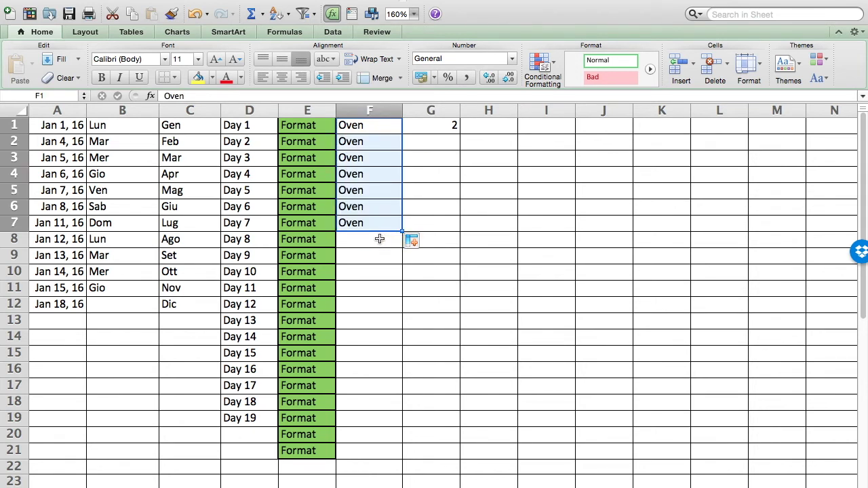
pyautogui.press('super+z')
pyautogui.click(366, 141)
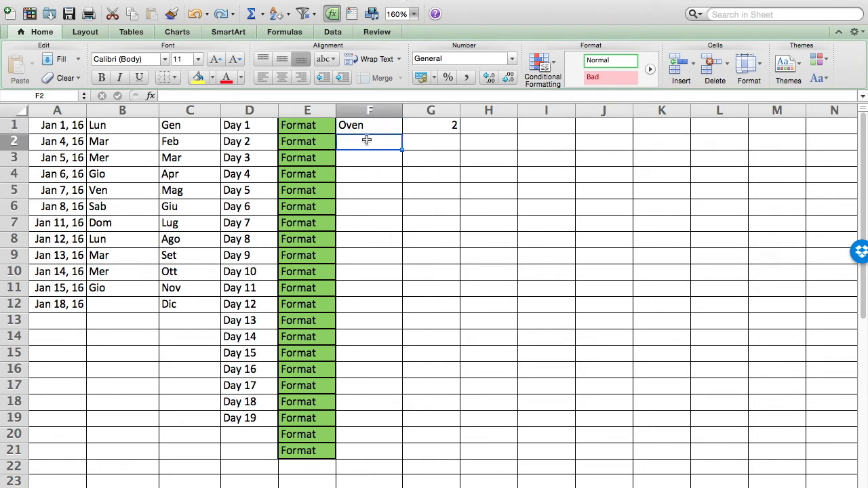
# Enter Fridge, Light, Cabinet and Microw. below Oven in F2:F5.
pyautogui.write('Fridge')
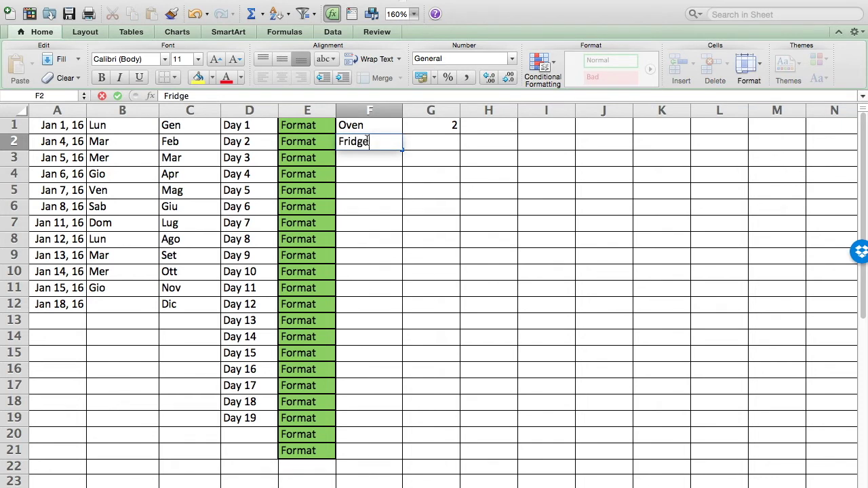
pyautogui.press('Return')
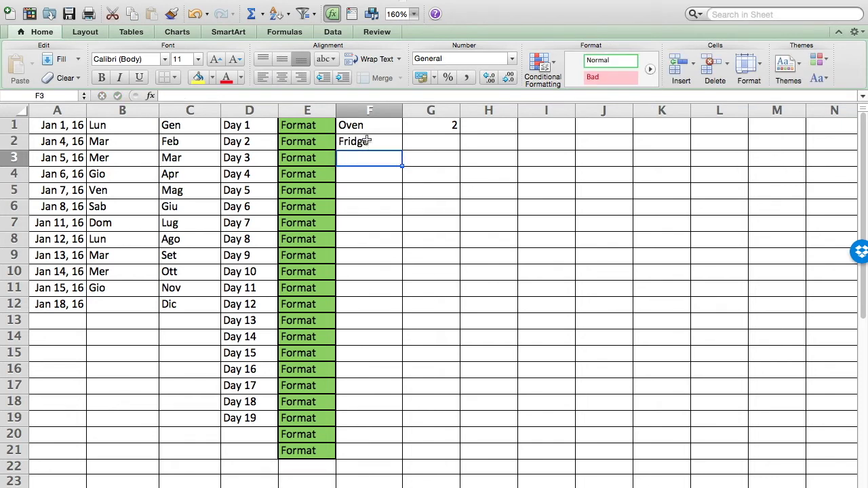
pyautogui.write('Light')
pyautogui.press('Return')
pyautogui.write('Cab')
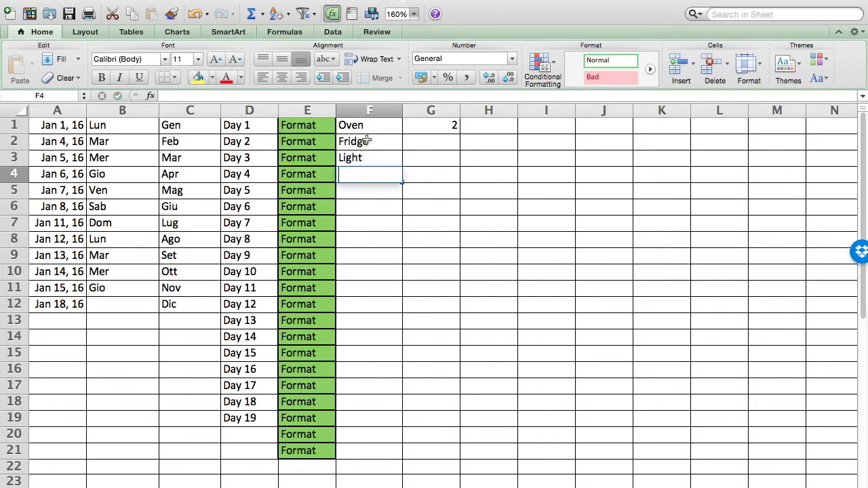
pyautogui.write('inet')
pyautogui.press('Return')
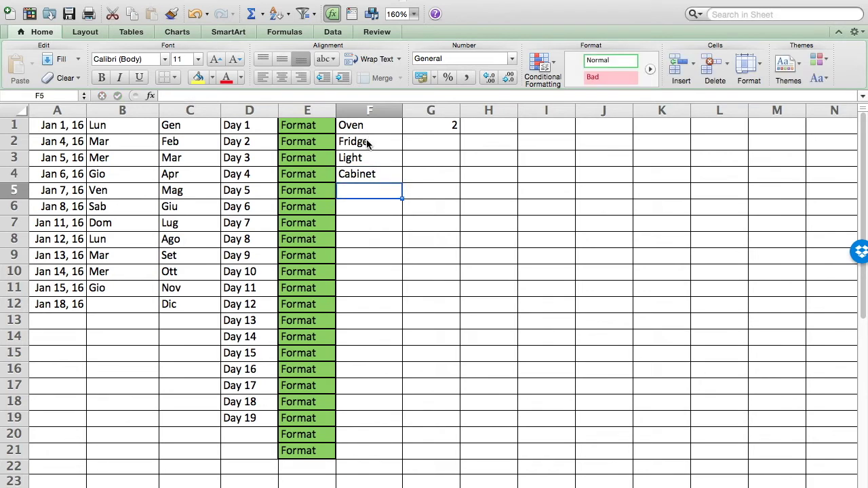
pyautogui.write('Min')
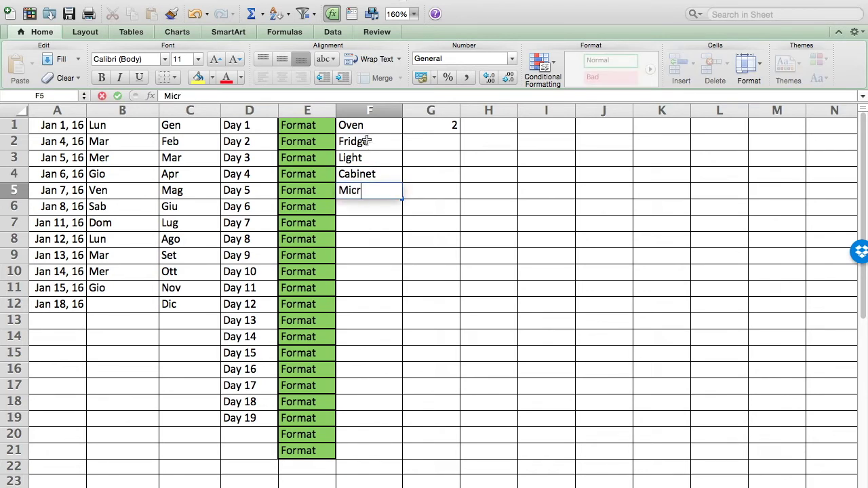
pyautogui.write('row.')
pyautogui.press('Return')
pyautogui.press('Up')
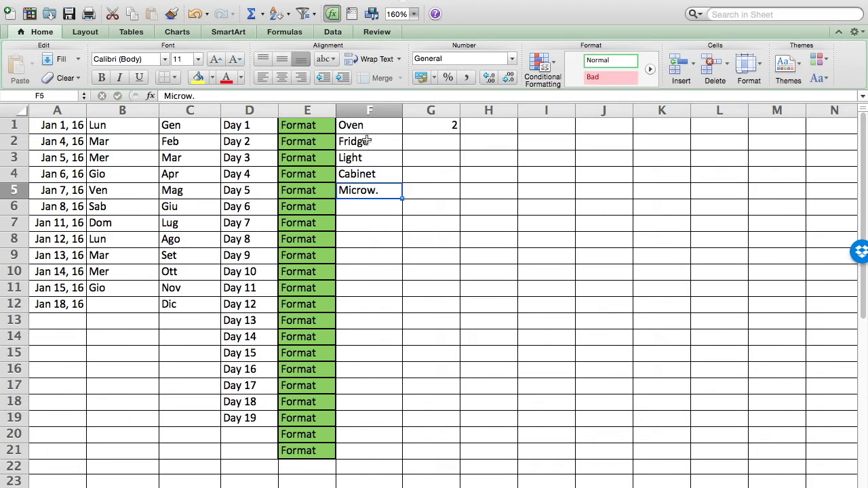
# Repeat the five-appliance list down to F14 and copy the 2 down column G to G11.
pyautogui.hotkey('shift', 'Up')
pyautogui.hotkey('shift', 'Up')
pyautogui.hotkey('shift', 'Up')
pyautogui.hotkey('shift', 'Up')
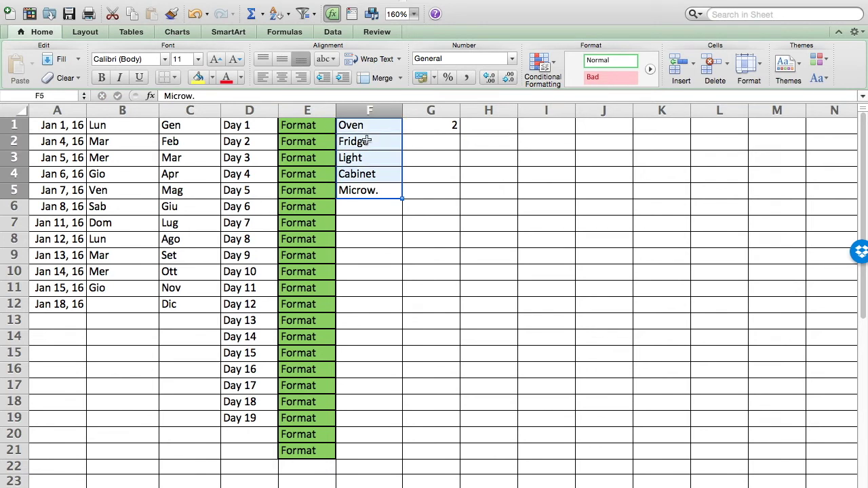
pyautogui.click(364, 190)
pyautogui.hotkey('shift', 'Up')
pyautogui.hotkey('shift', 'Up')
pyautogui.hotkey('shift', 'Up')
pyautogui.hotkey('shift', 'Up')
pyautogui.moveTo(364, 192); pyautogui.dragTo(367, 124)
pyautogui.moveTo(402, 198); pyautogui.dragTo(404, 337)
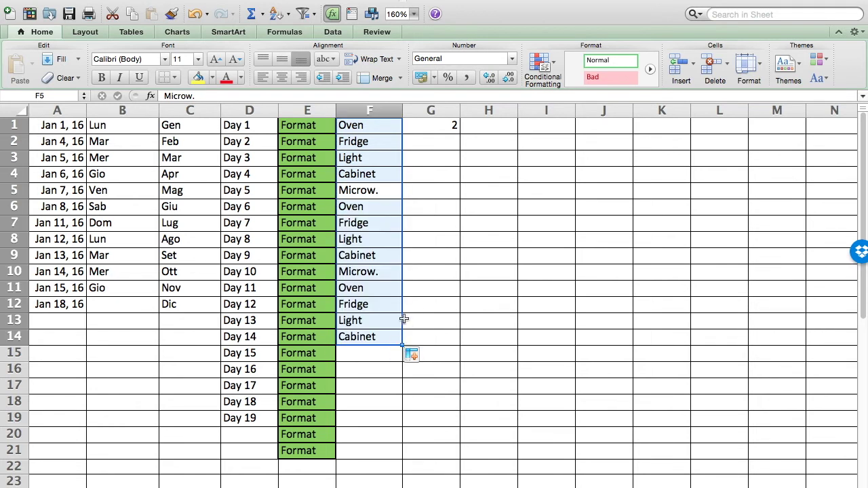
pyautogui.click(433, 127)
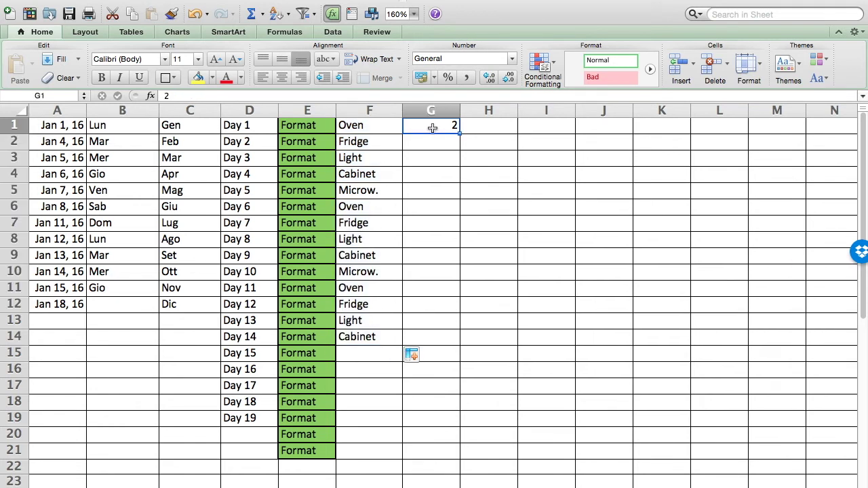
pyautogui.moveTo(460, 134); pyautogui.dragTo(460, 295)
# Turn the copied 2s into a 2 to 12 series, then undo it.
pyautogui.click(471, 307)
pyautogui.click(499, 339)
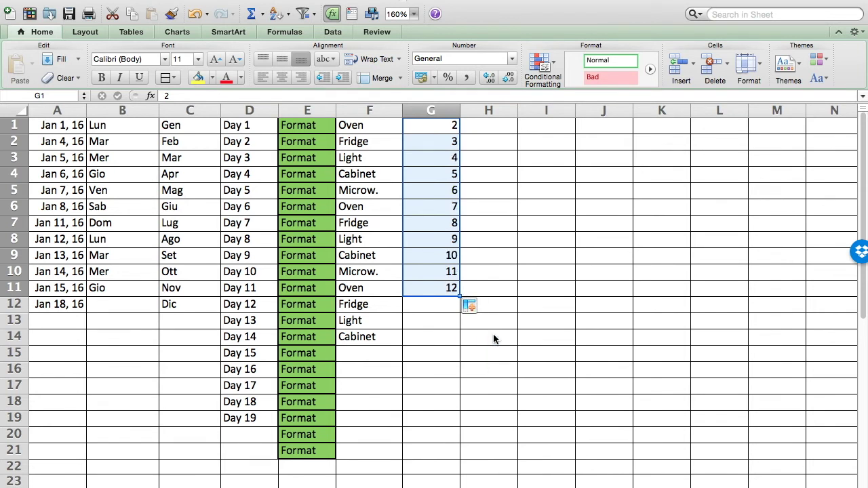
pyautogui.click(440, 341)
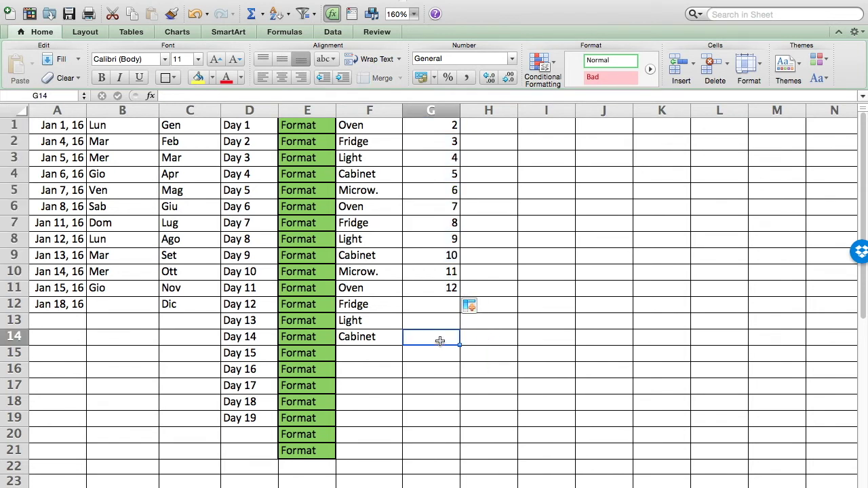
pyautogui.press('super+z')
# Enter 4, 6, 8 below the 2, fill the even series to row 11, then undo it.
pyautogui.click(434, 148)
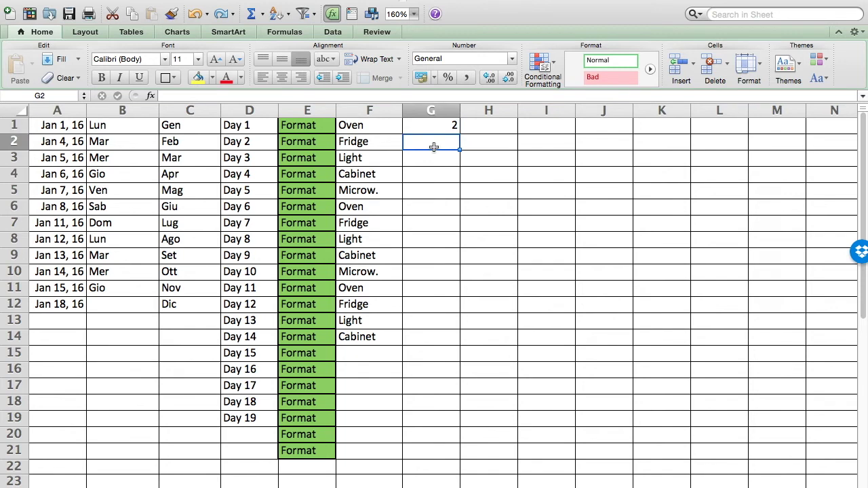
pyautogui.write('4')
pyautogui.press('Return')
pyautogui.write('6')
pyautogui.press('Return')
pyautogui.write('8')
pyautogui.press('Return')
pyautogui.press('Up')
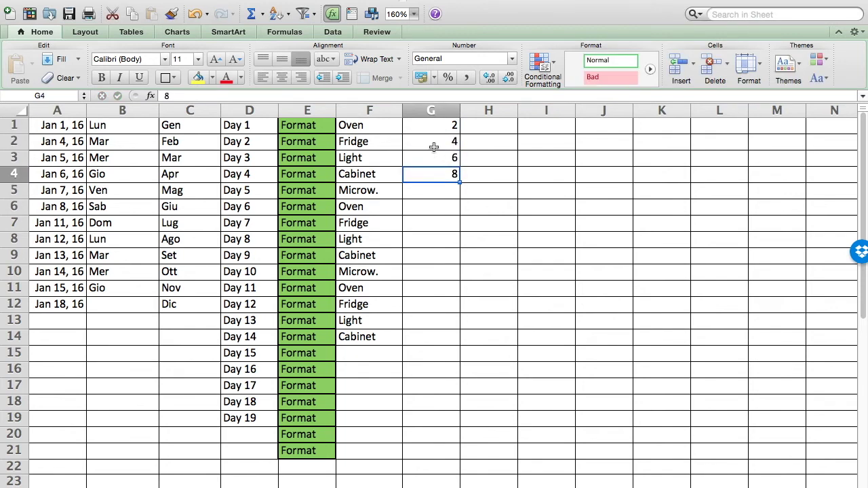
pyautogui.hotkey('shift', 'Up')
pyautogui.hotkey('shift', 'Up')
pyautogui.hotkey('shift', 'Up')
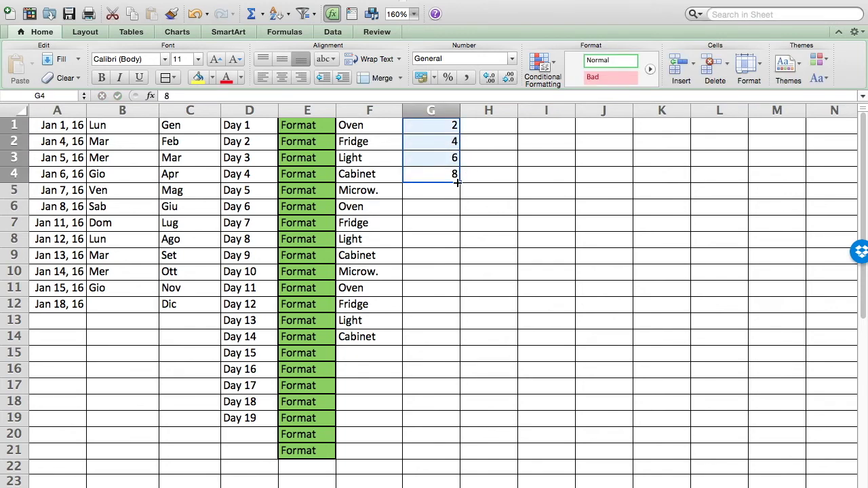
pyautogui.moveTo(456, 181); pyautogui.dragTo(457, 298)
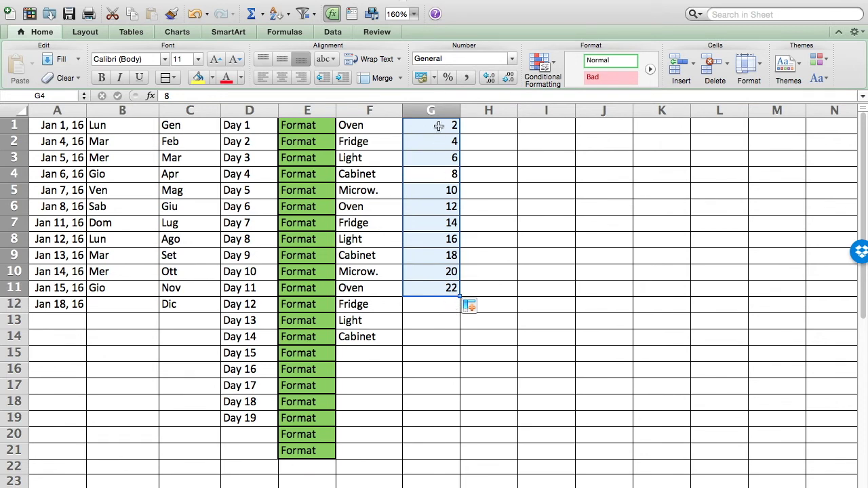
pyautogui.press('super+z')
pyautogui.press('super+z')
pyautogui.press('super+z')
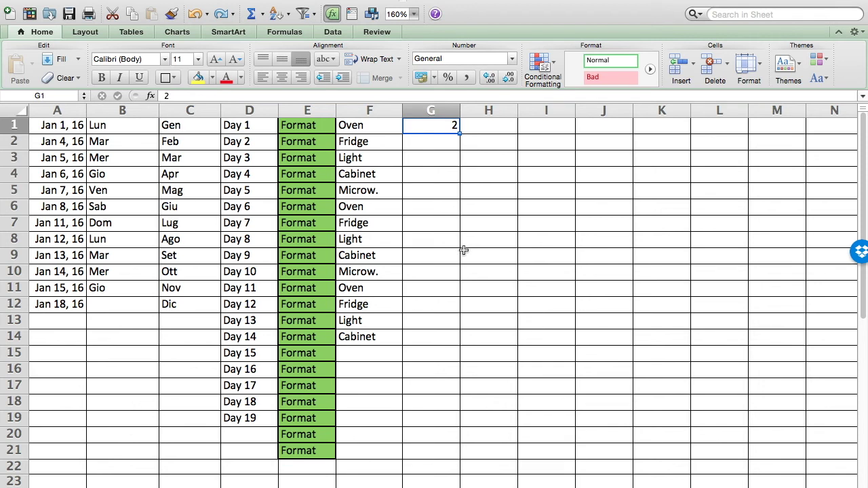
# Enter 5 and 8 below the 2 and fill the step-3 series to 47 in G16.
pyautogui.hotkey('ctrl', 'u')
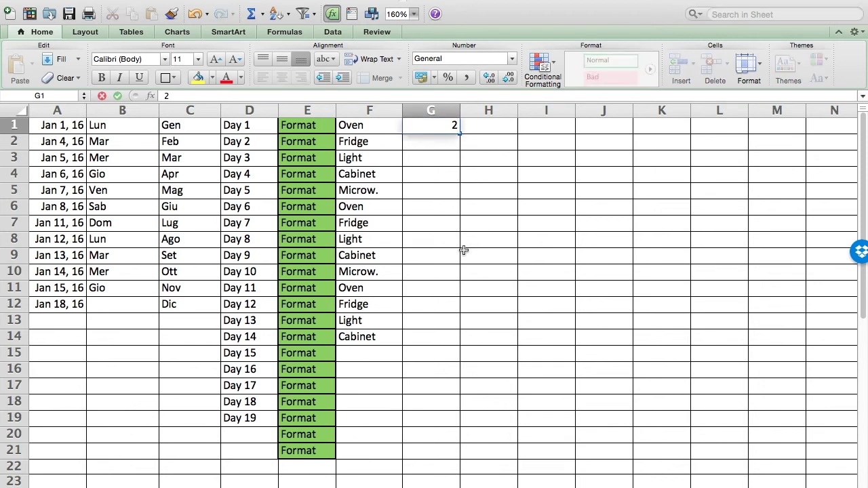
pyautogui.press('Return')
pyautogui.write('5')
pyautogui.press('Return')
pyautogui.write('8')
pyautogui.press('Return')
pyautogui.press('Up')
pyautogui.hotkey('shift', 'Up')
pyautogui.hotkey('shift', 'Up')
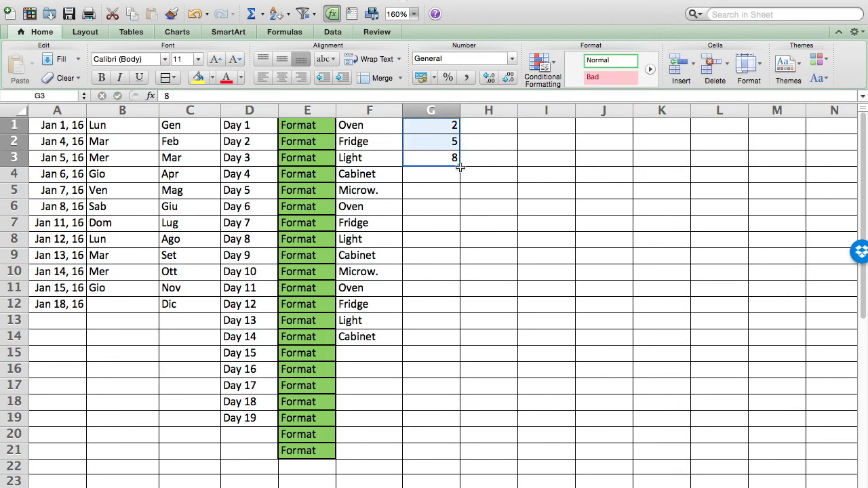
pyautogui.moveTo(458, 165); pyautogui.dragTo(444, 375)
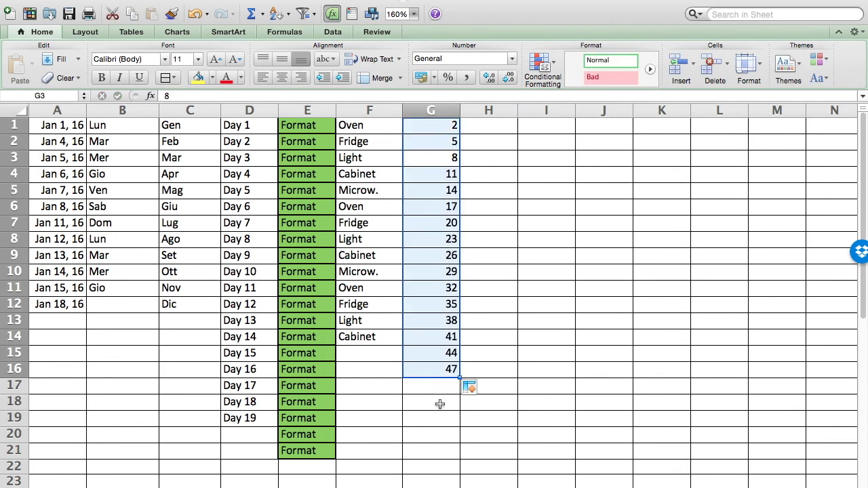
pyautogui.click(440, 402)
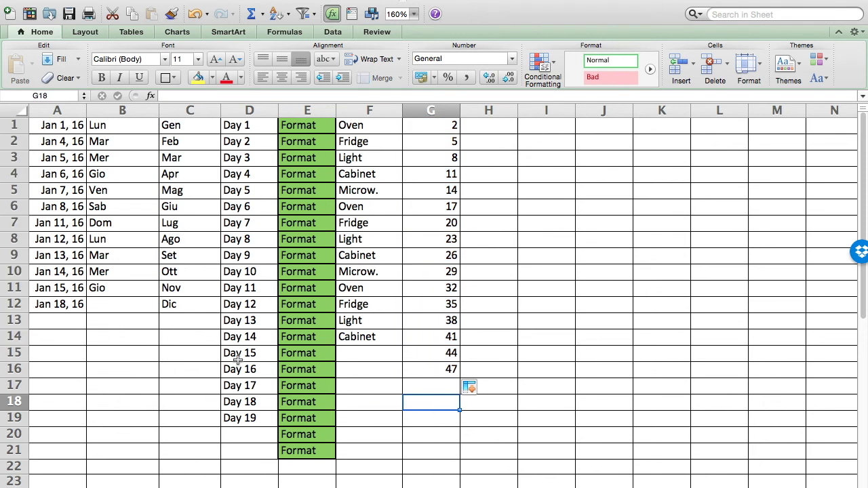
pyautogui.click(66, 322)
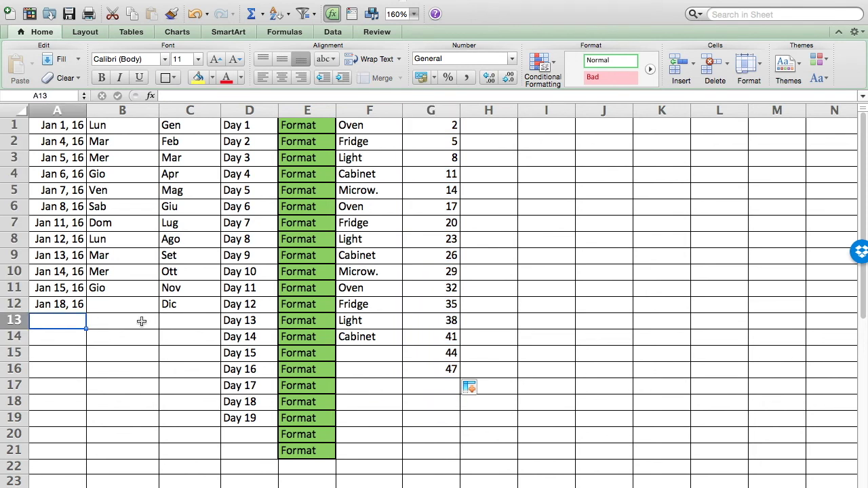